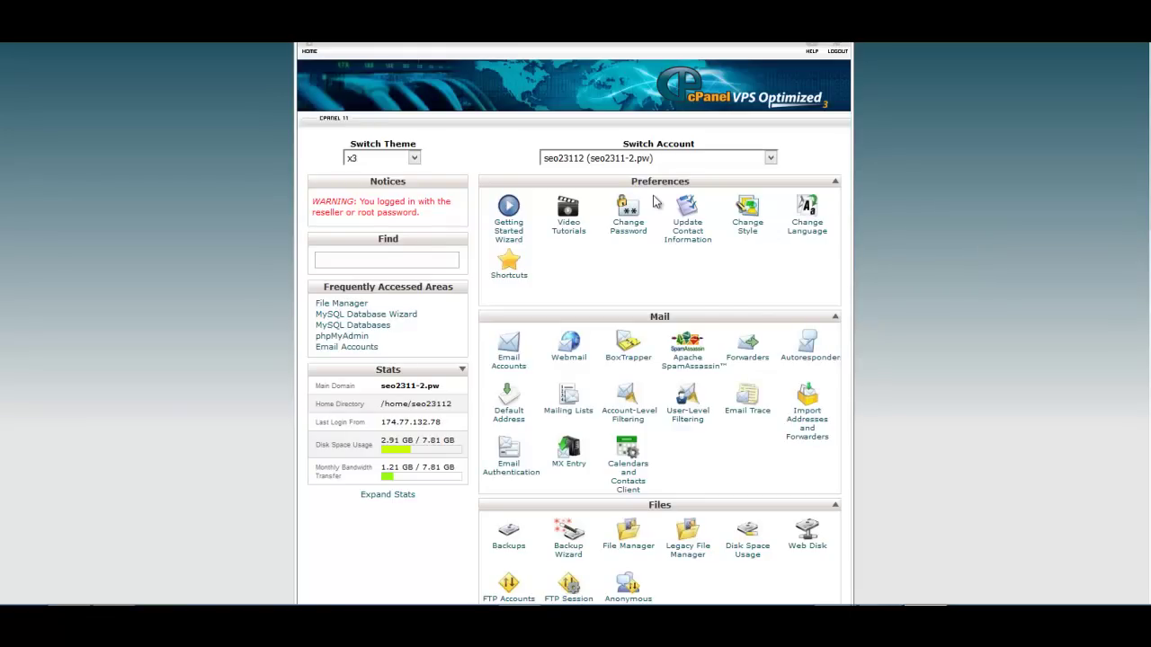
Switch to File Explorer and examine the archive and installer.php inside the Appliances_Duplicator Install Files folder.
key("alt+Tab")
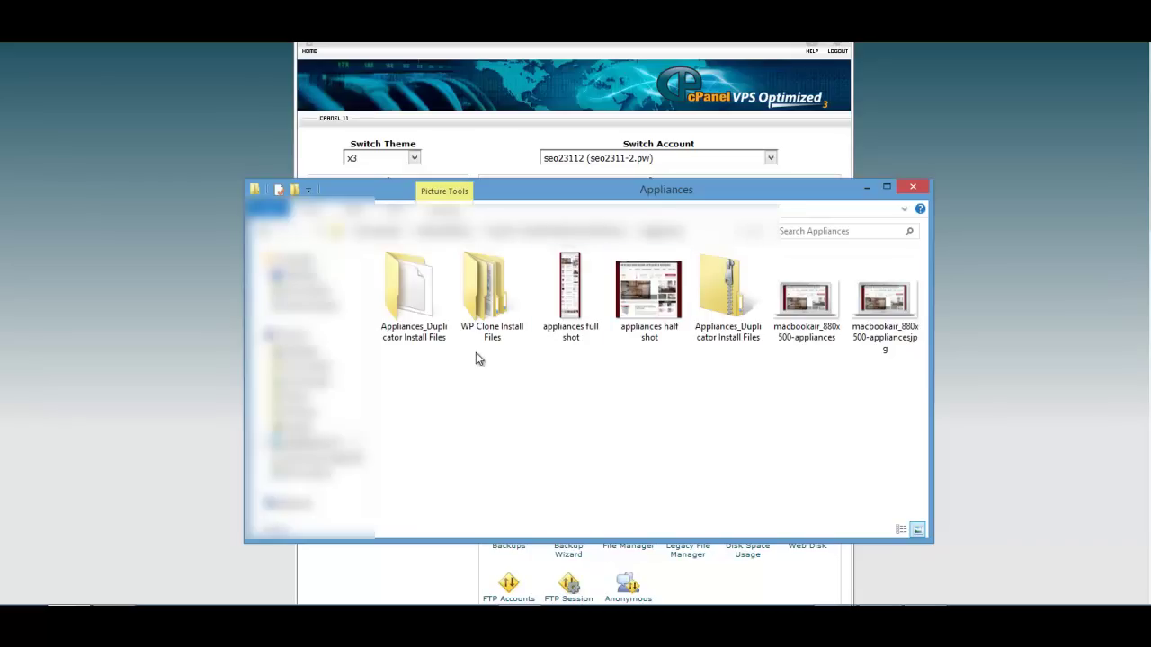
double_click(400, 286)
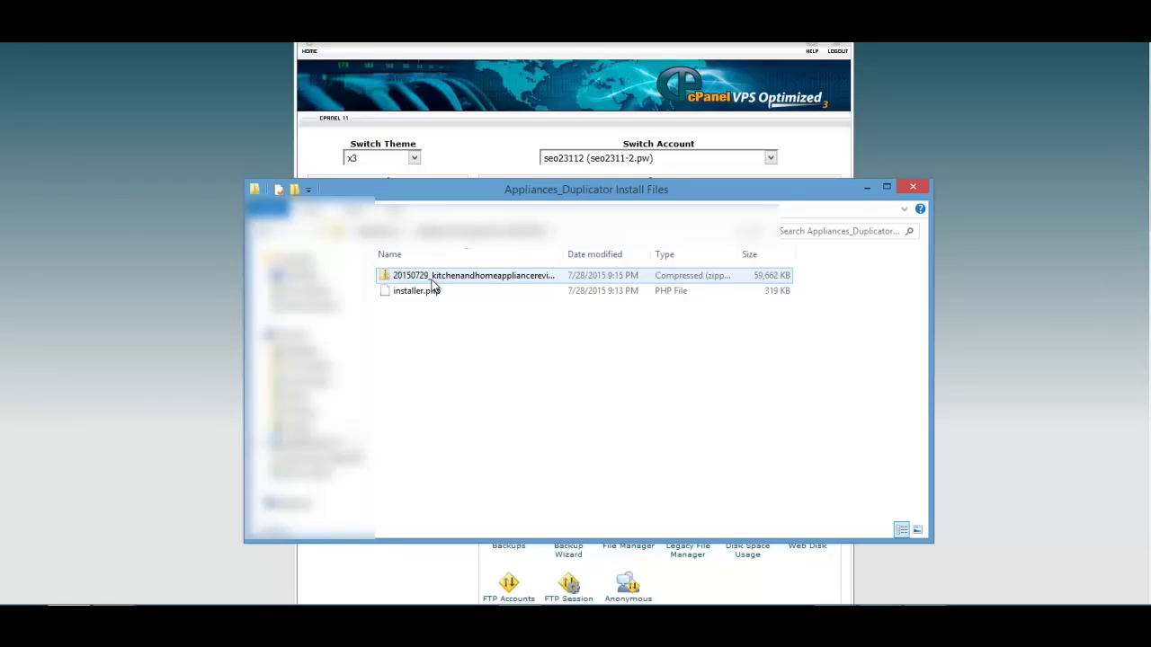
left_click(417, 297)
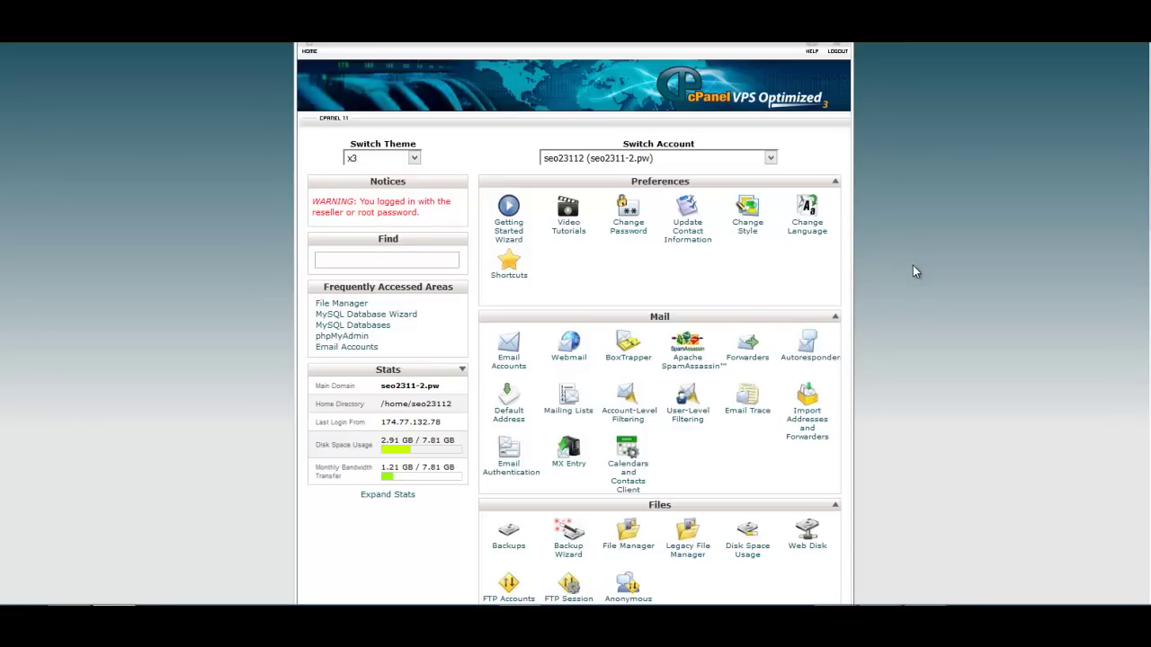
Create a new MySQL database with the name suffix app1 using the MySQL Database Wizard.
scroll(912, 267, "down", 4)
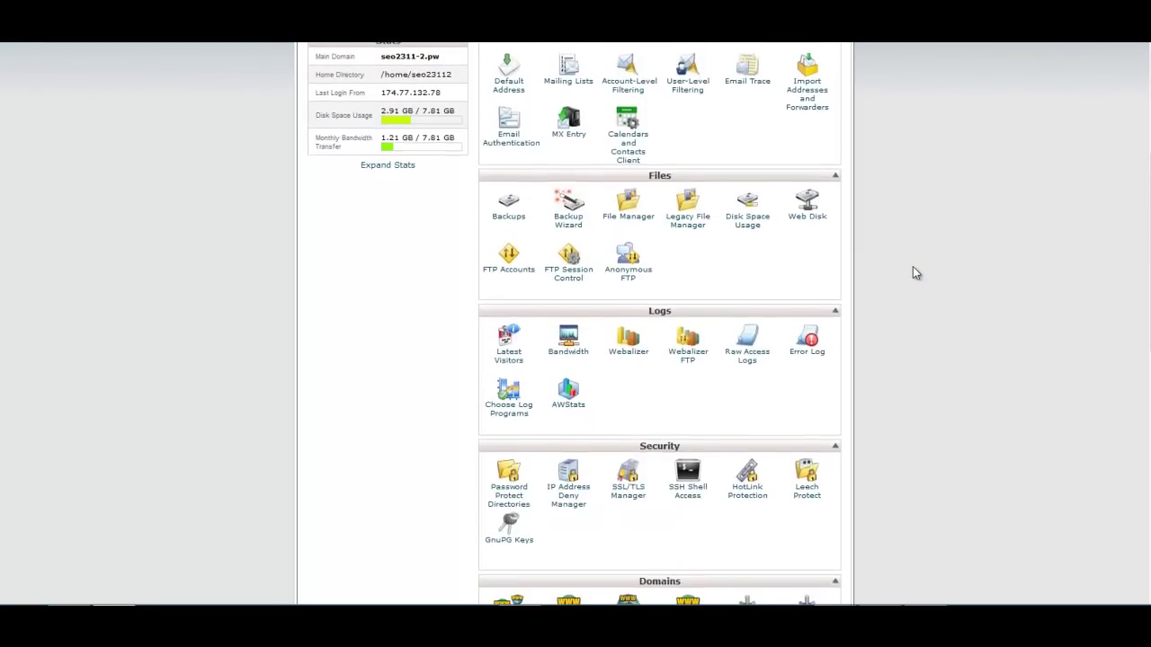
scroll(641, 271, "down", 2)
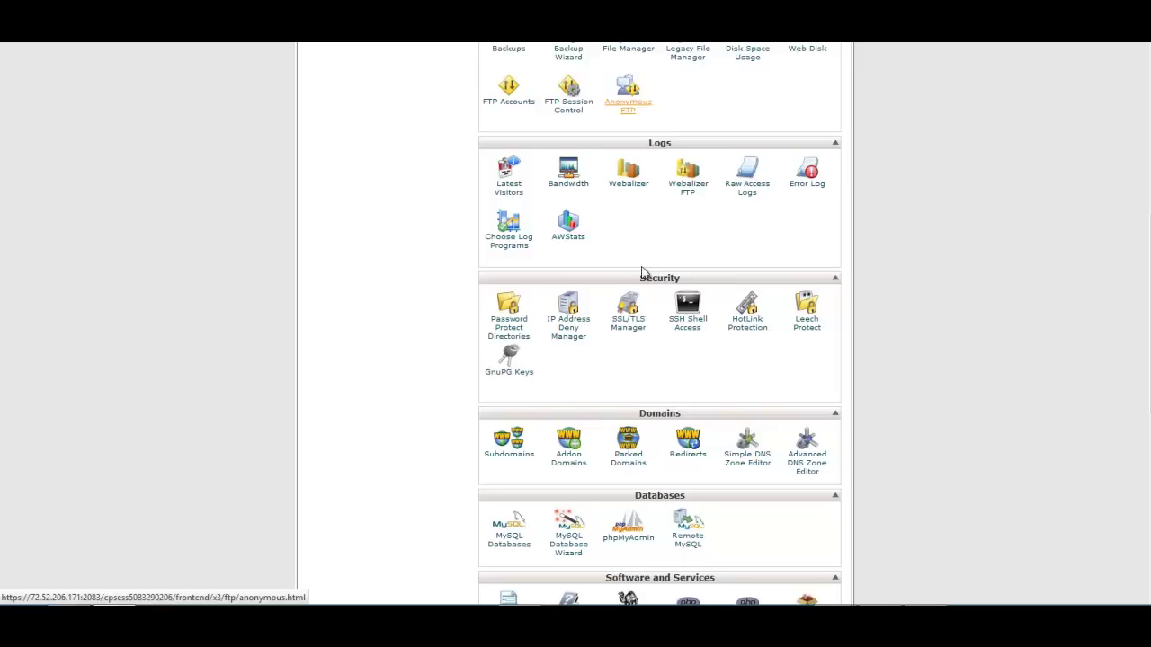
scroll(641, 271, "down", 1)
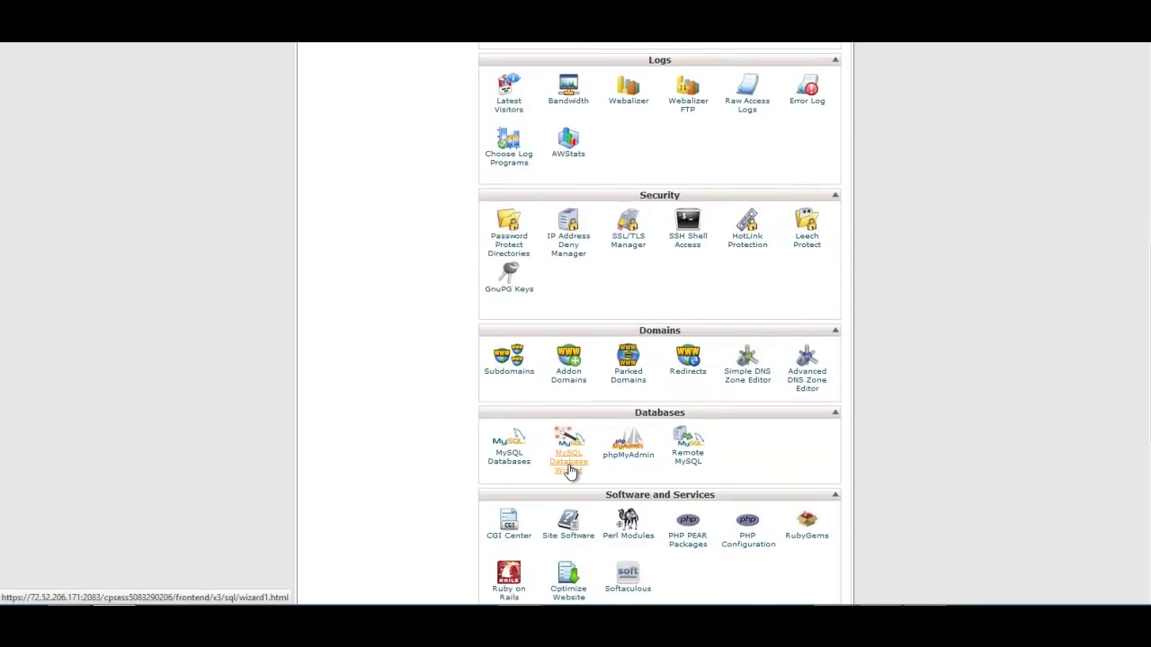
left_click(569, 470)
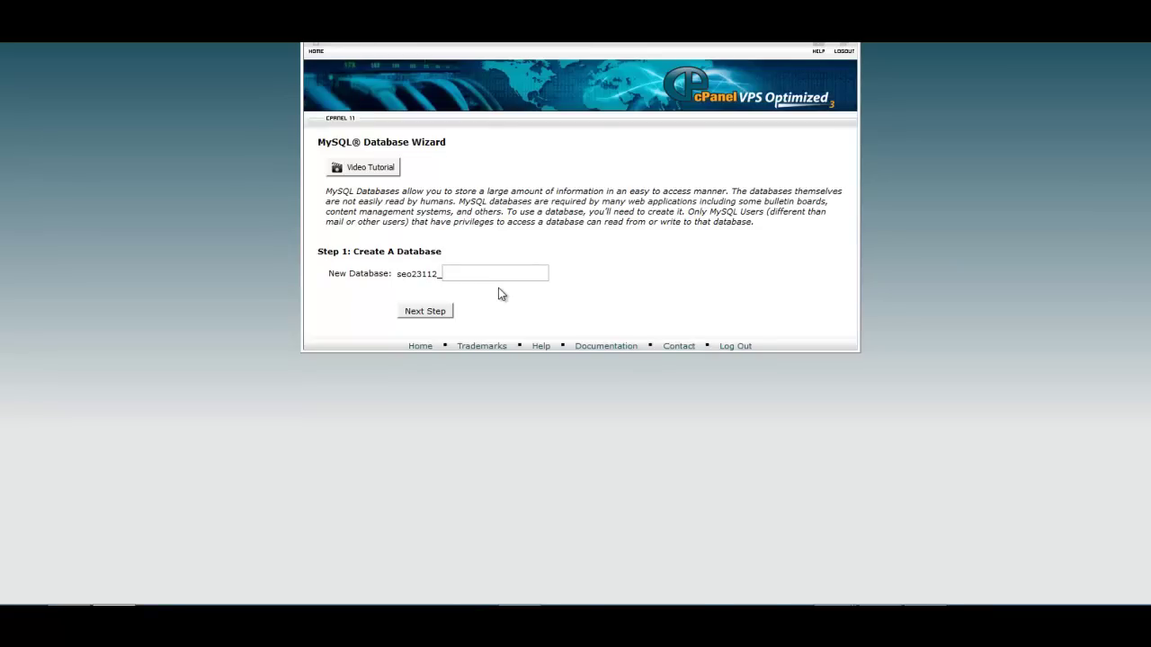
type("app1")
left_click(428, 311)
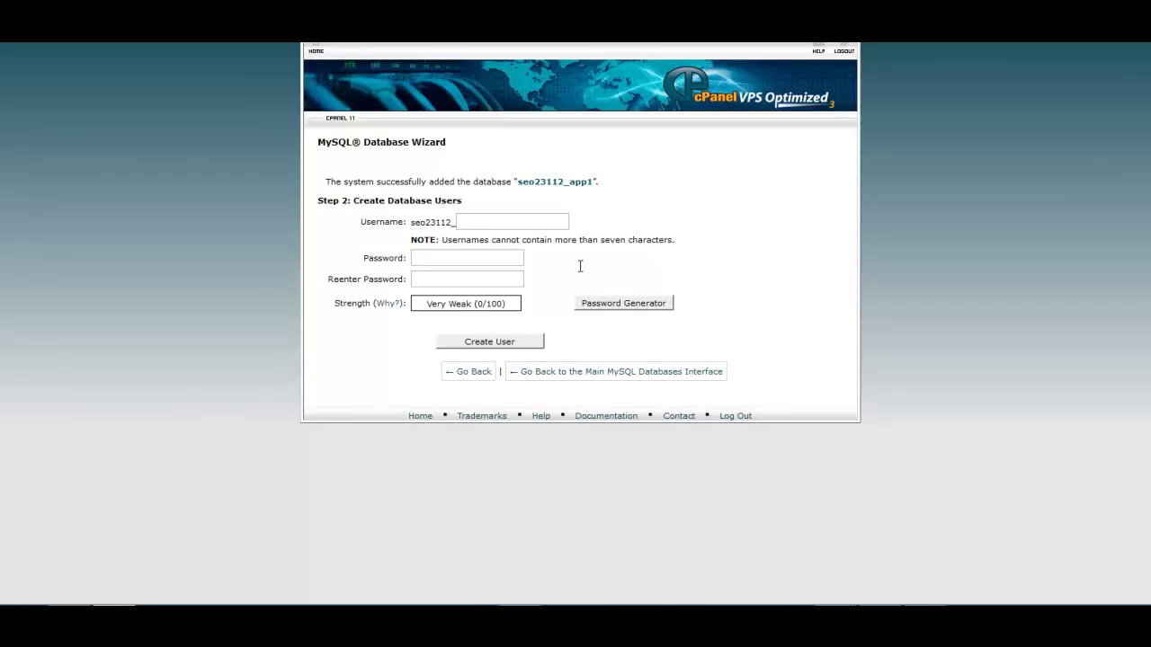
Create the database user app1 with a generated password.
type("app1")
left_click(610, 305)
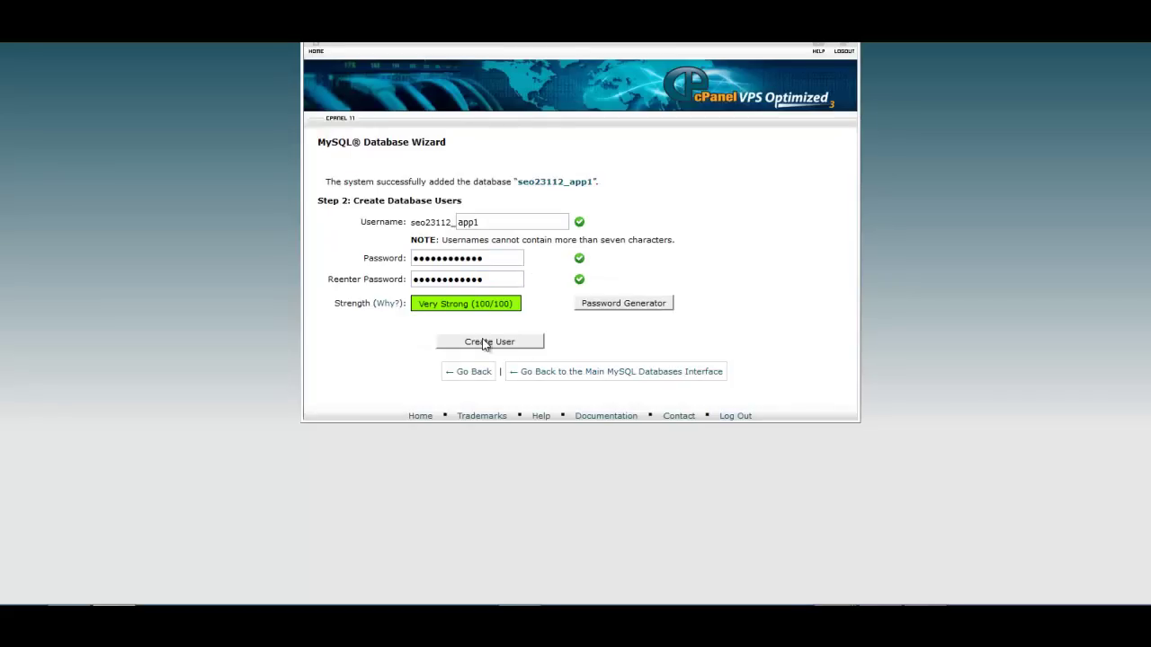
left_click(489, 343)
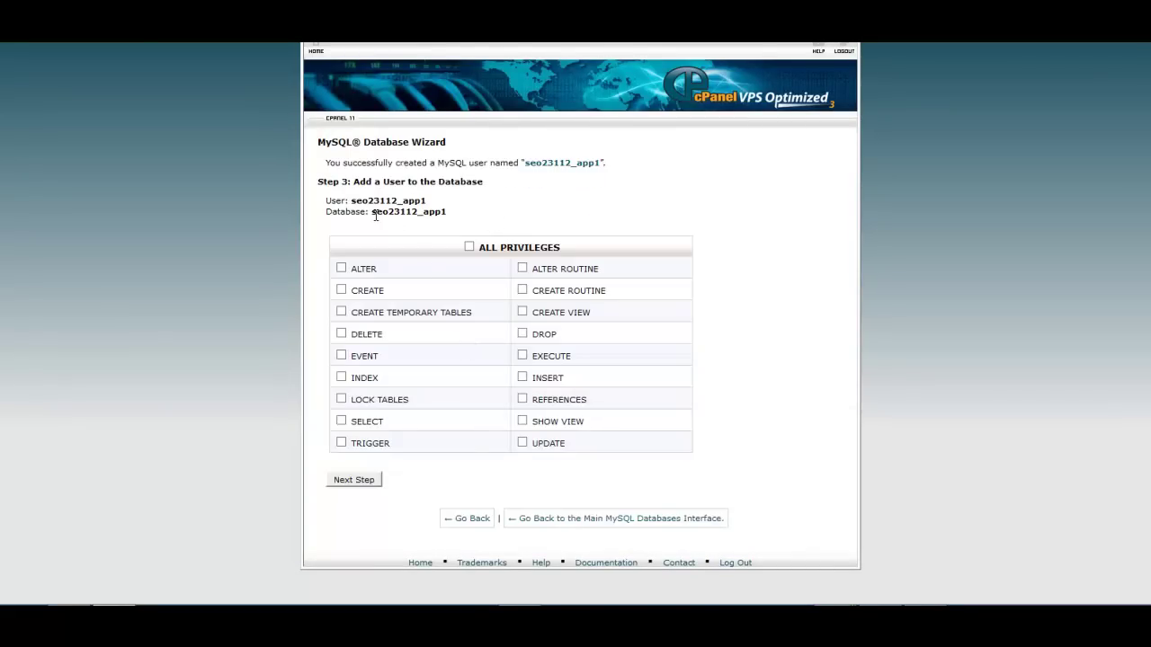
Grant the new user all privileges on the app1 database.
left_click_drag(372, 212, 446, 213)
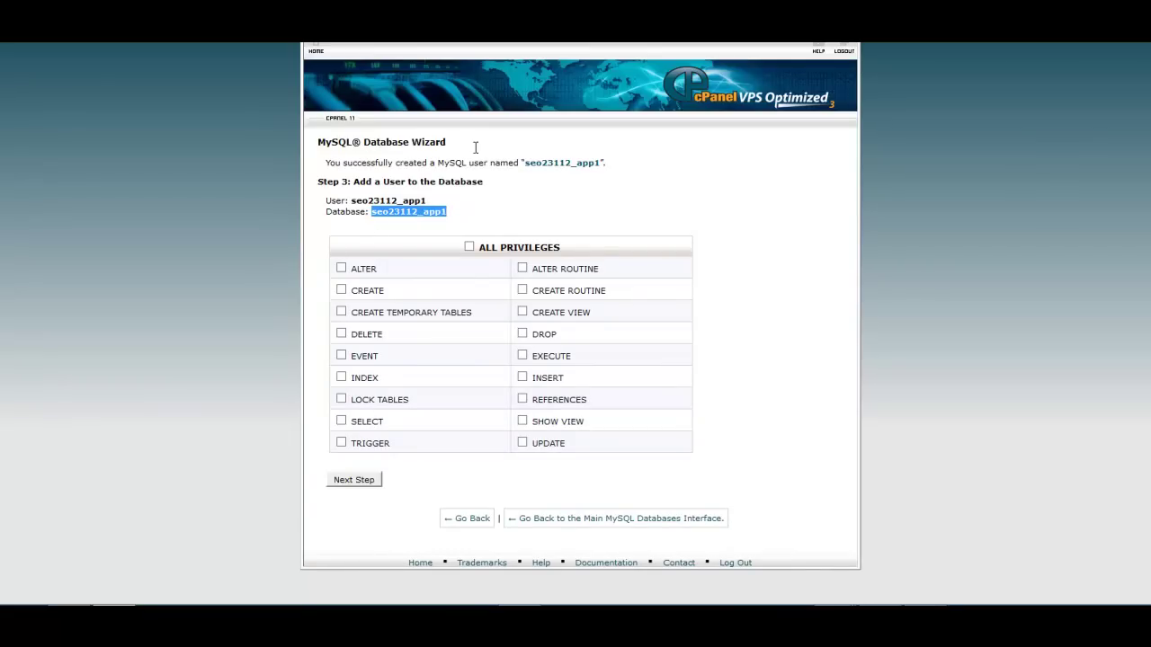
left_click(568, 182)
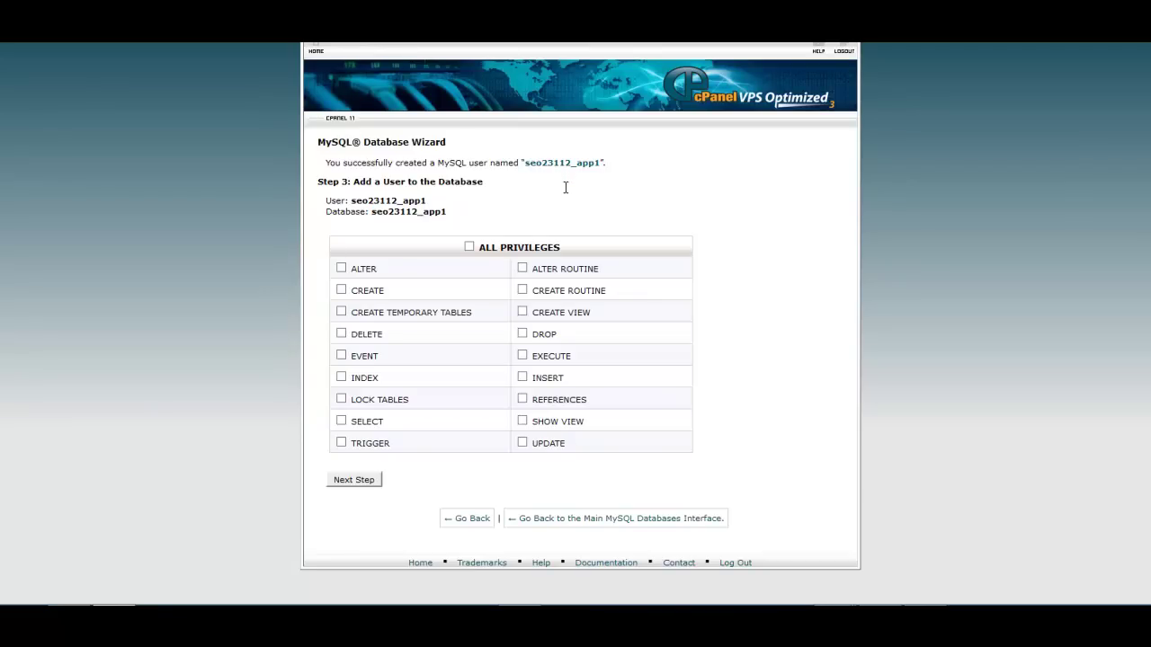
left_click(468, 246)
left_click(370, 480)
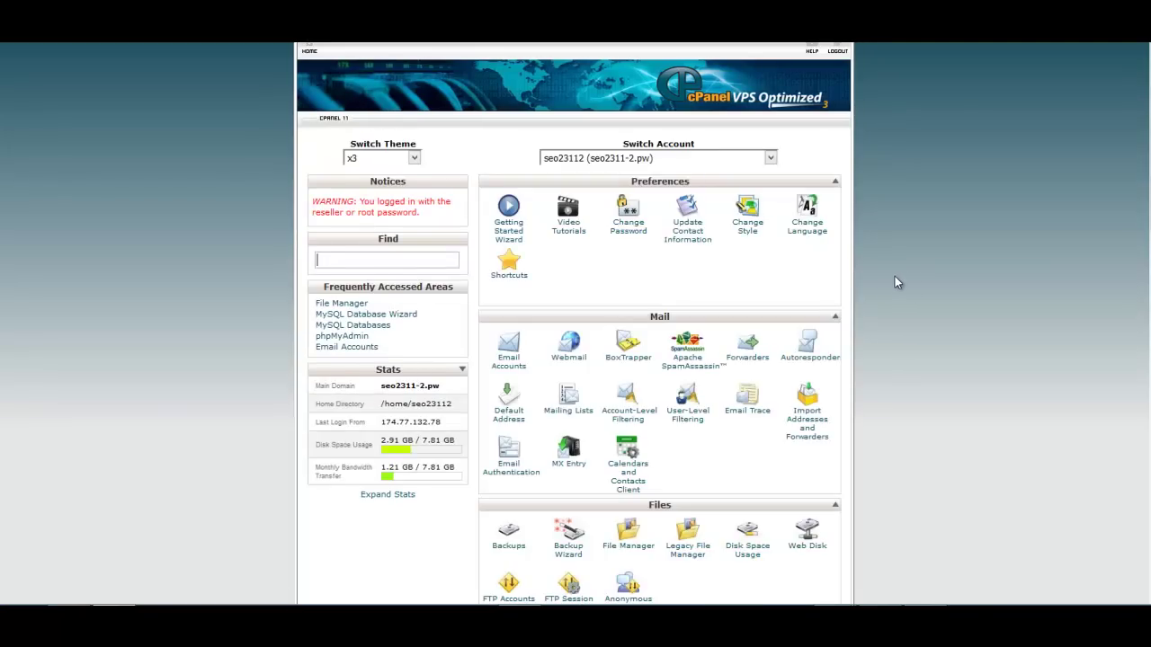
Open the web root (public_html/www) in File Manager and enter the myappliancesite folder.
scroll(899, 272, "down", 4)
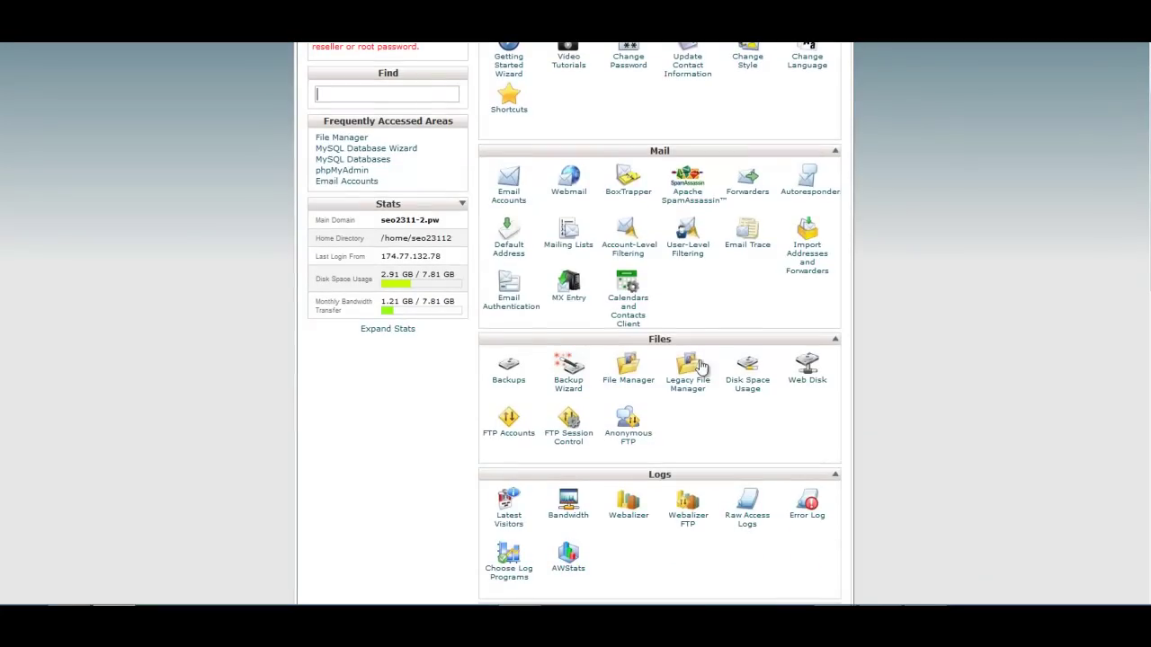
left_click(635, 382)
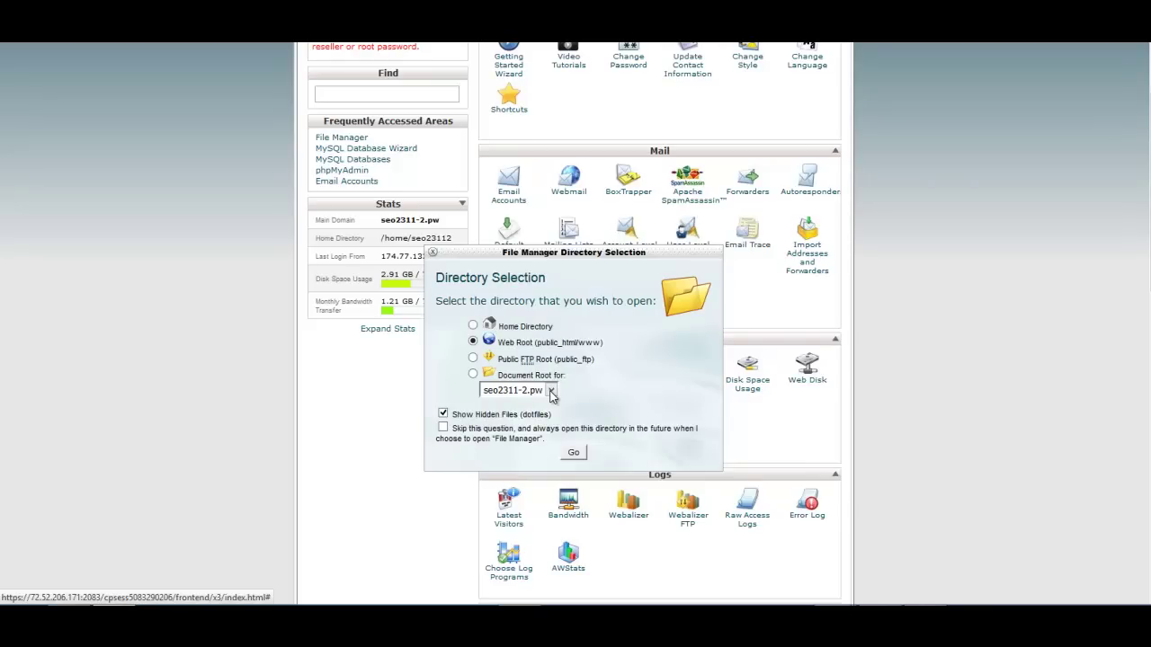
left_click(573, 452)
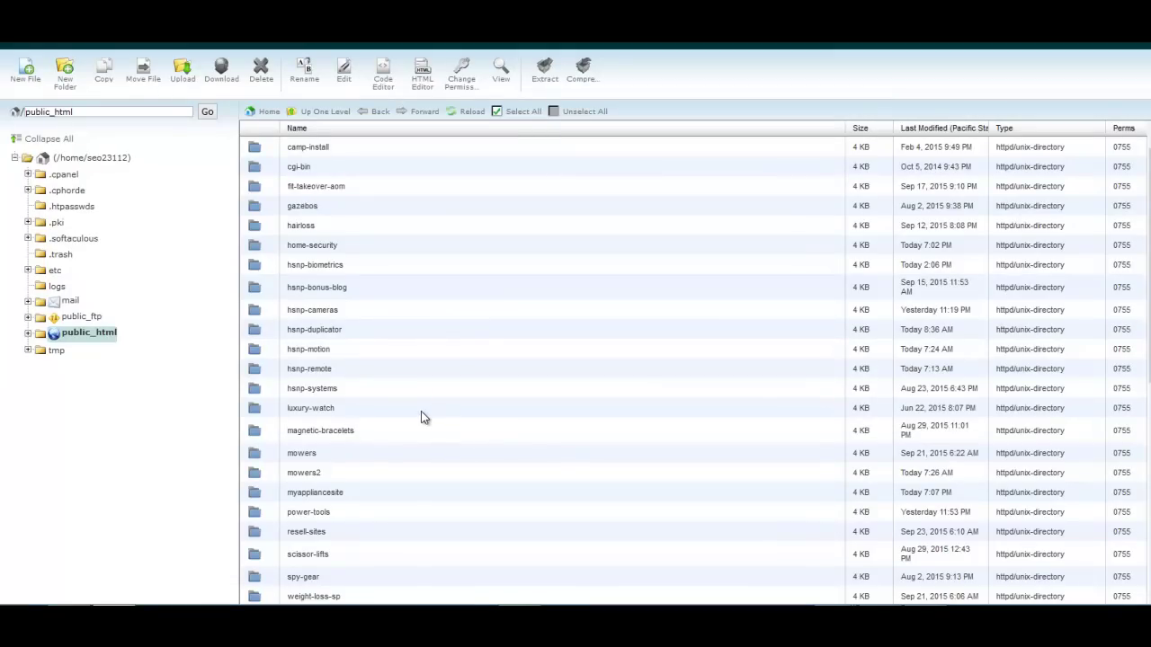
scroll(423, 413, "down", 1)
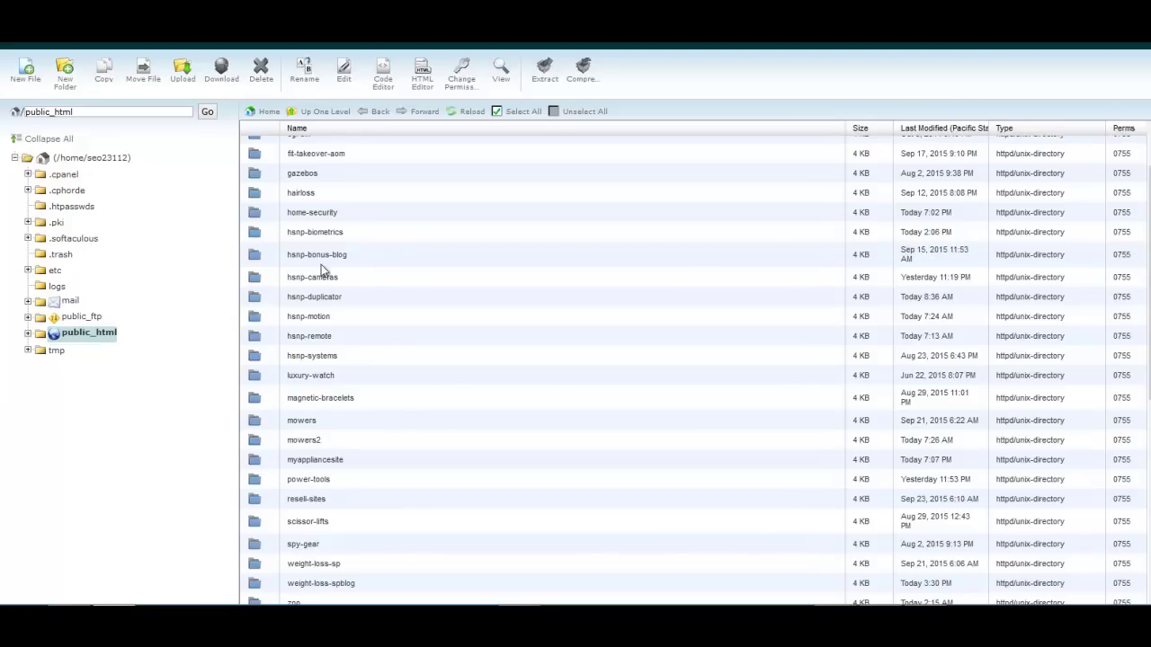
double_click(257, 465)
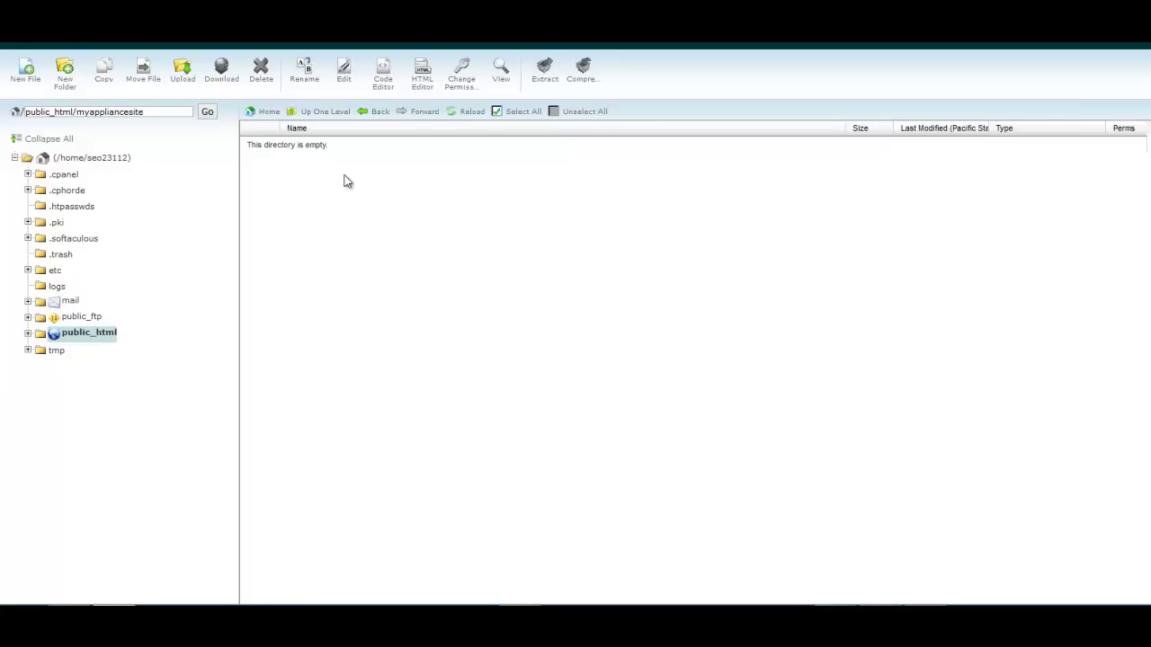
Upload the 20150729_kitchenandhomeappliancerevi archive zip to the myappliancesite folder.
left_click(185, 76)
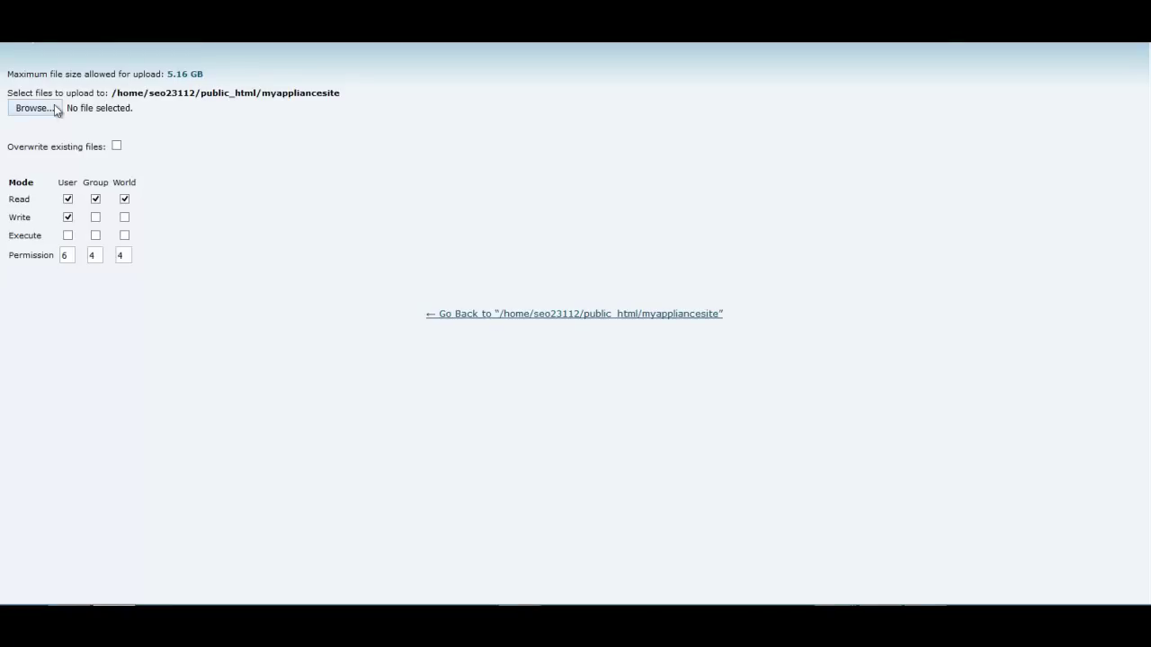
left_click(54, 106)
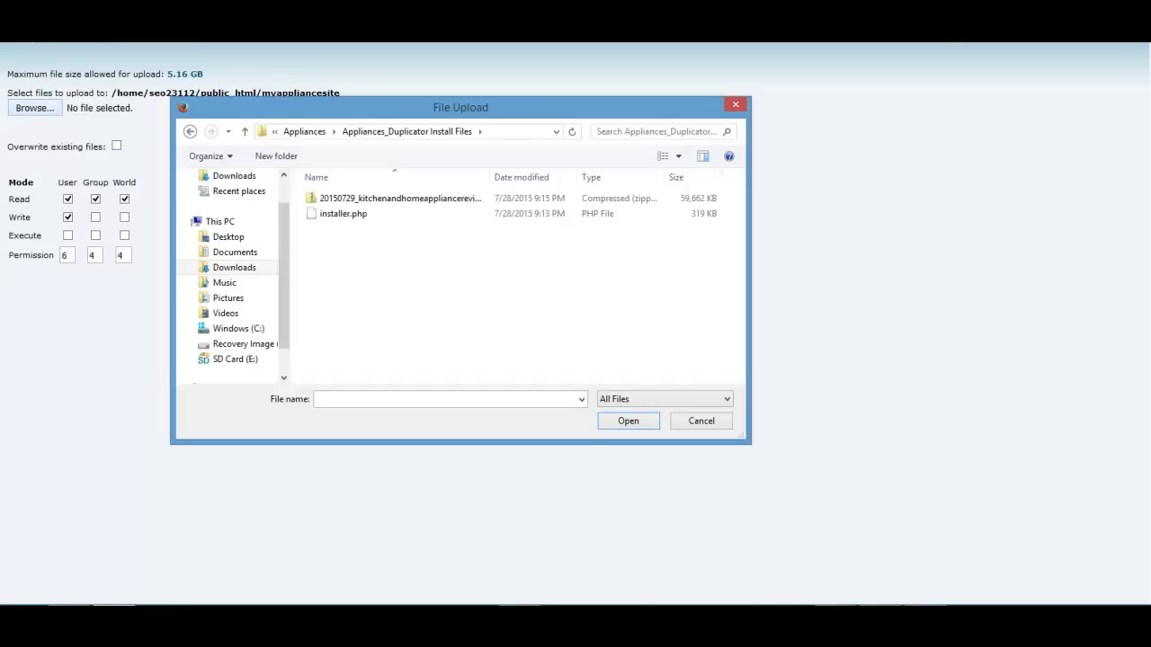
left_click(406, 203)
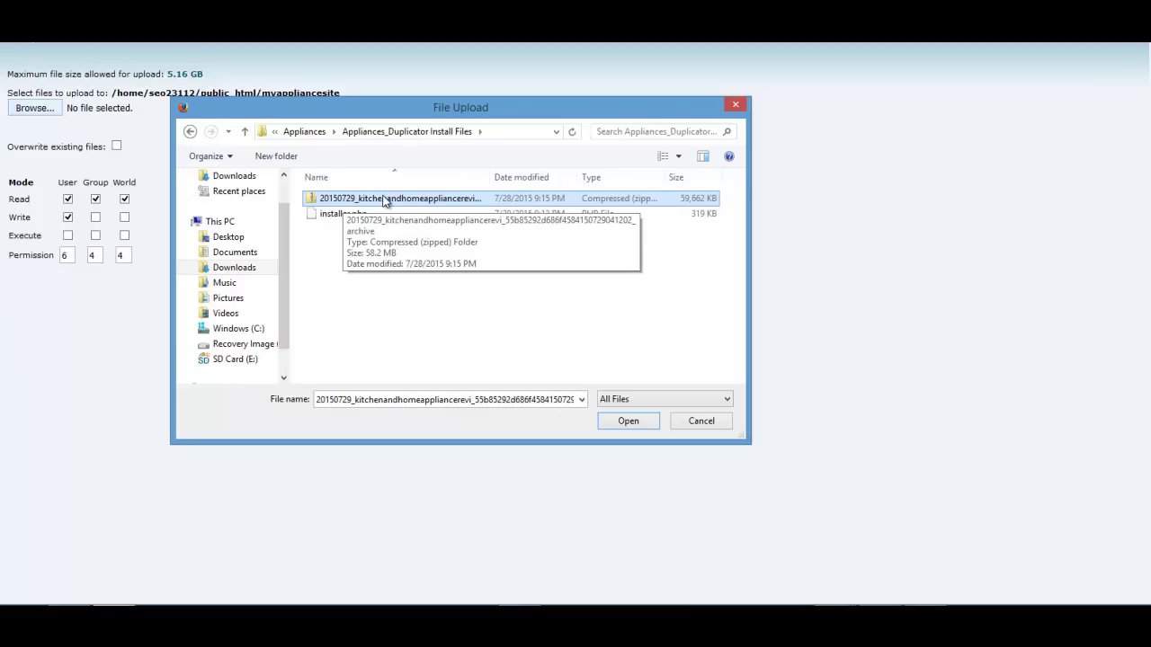
left_click(428, 216, "shift")
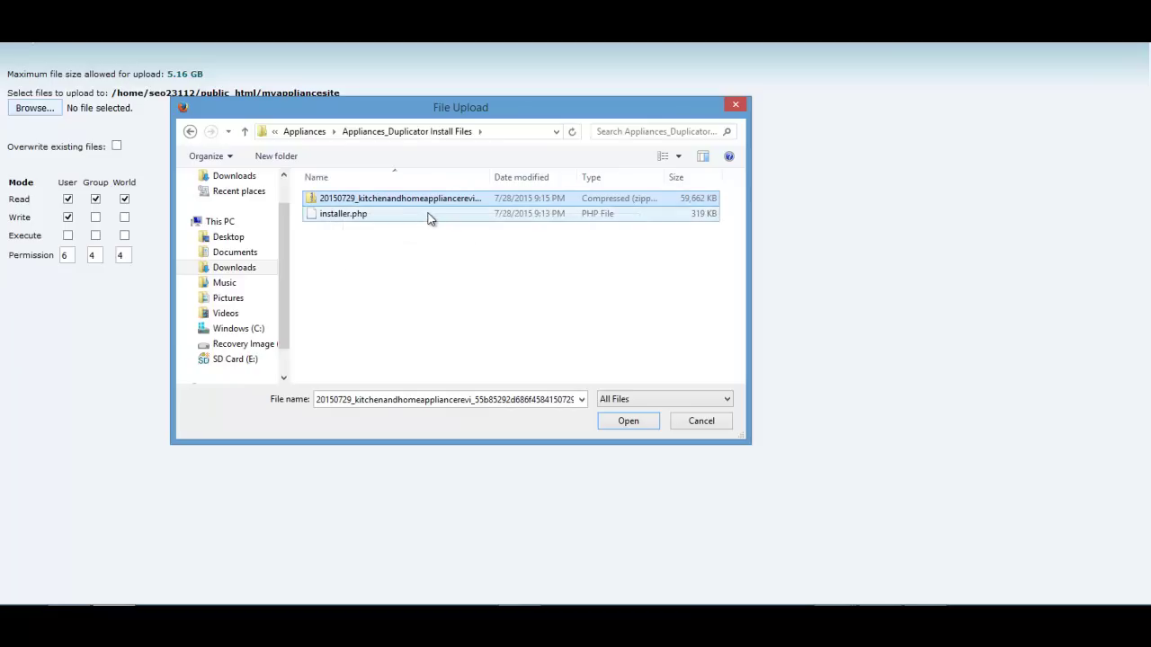
left_click(627, 424)
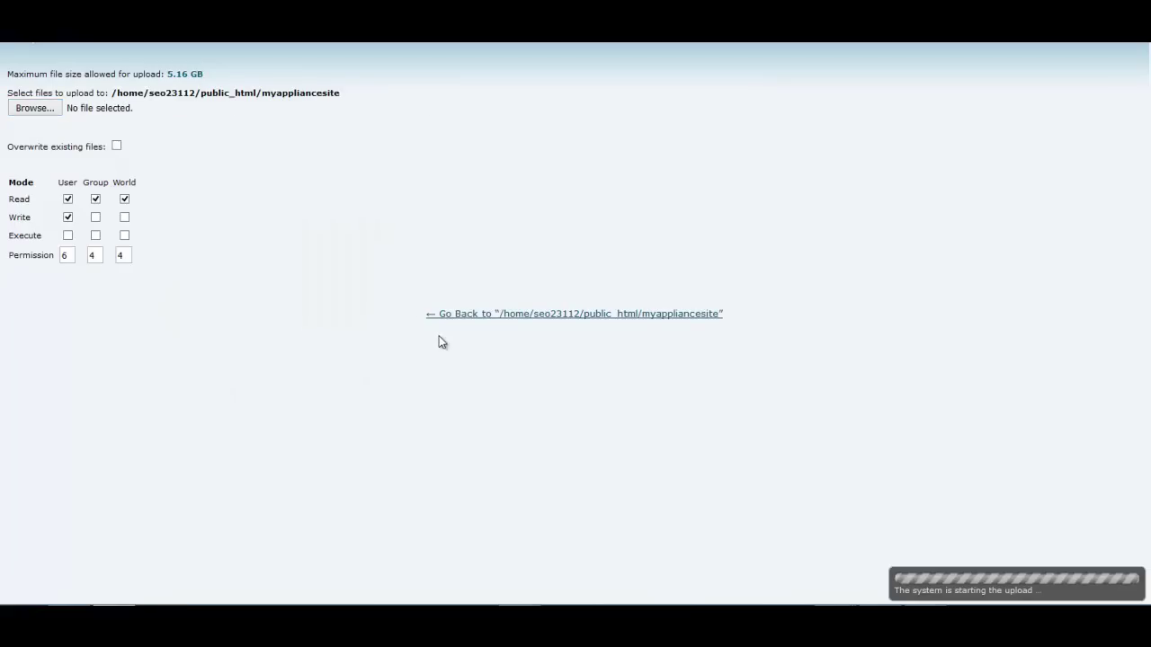
Upload installer.php to the myappliancesite folder.
left_click(32, 109)
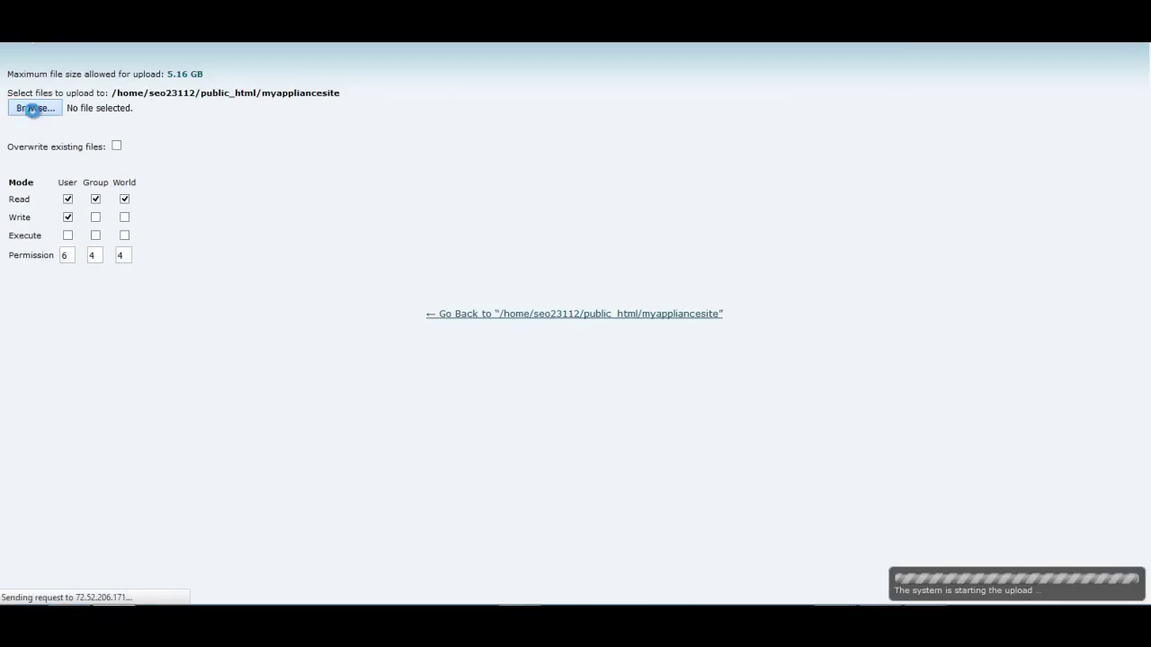
left_click(342, 224)
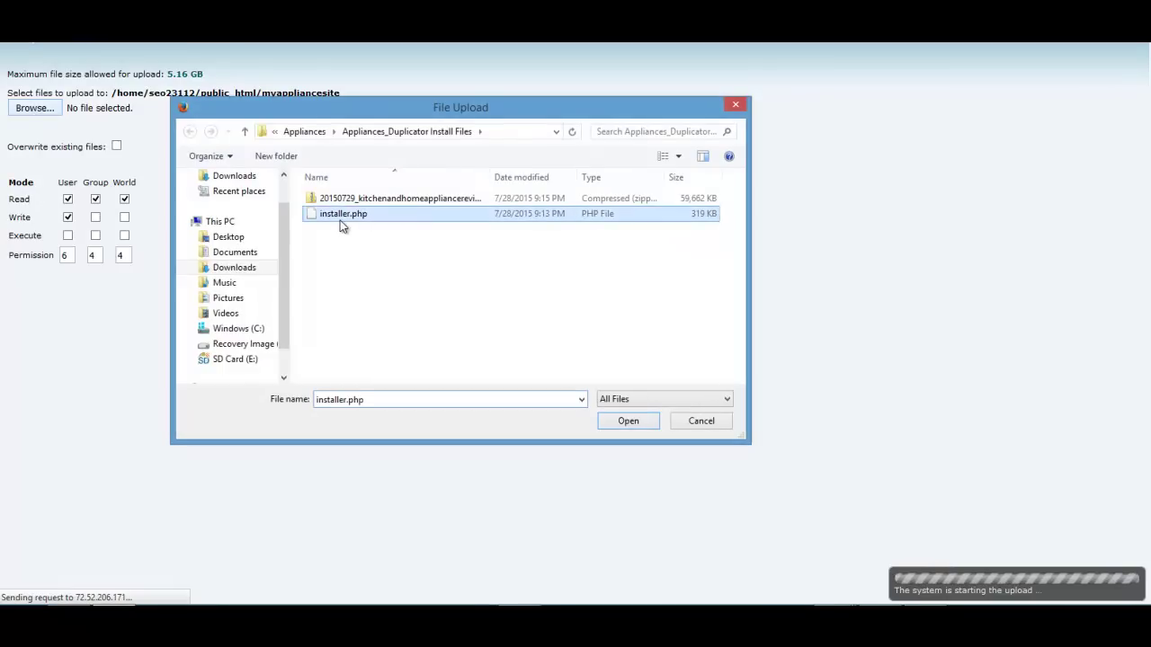
left_click(627, 421)
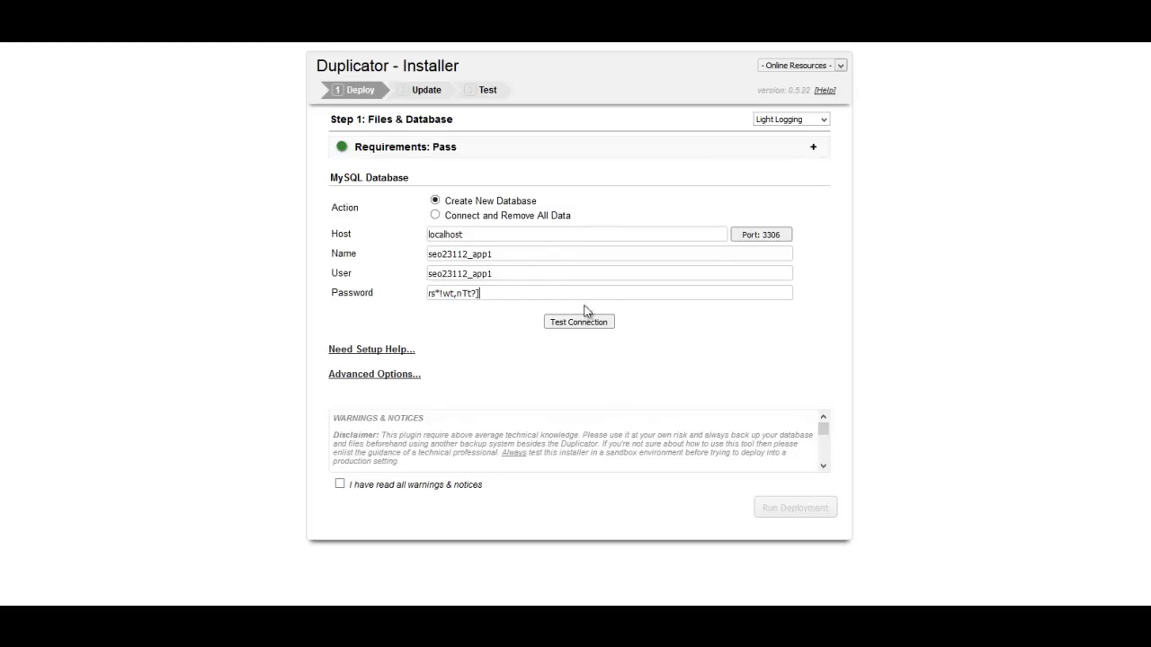
Deploy the site through the Duplicator installer after testing its database connection and accepting the warnings, and run the URL and path update.
left_click(580, 324)
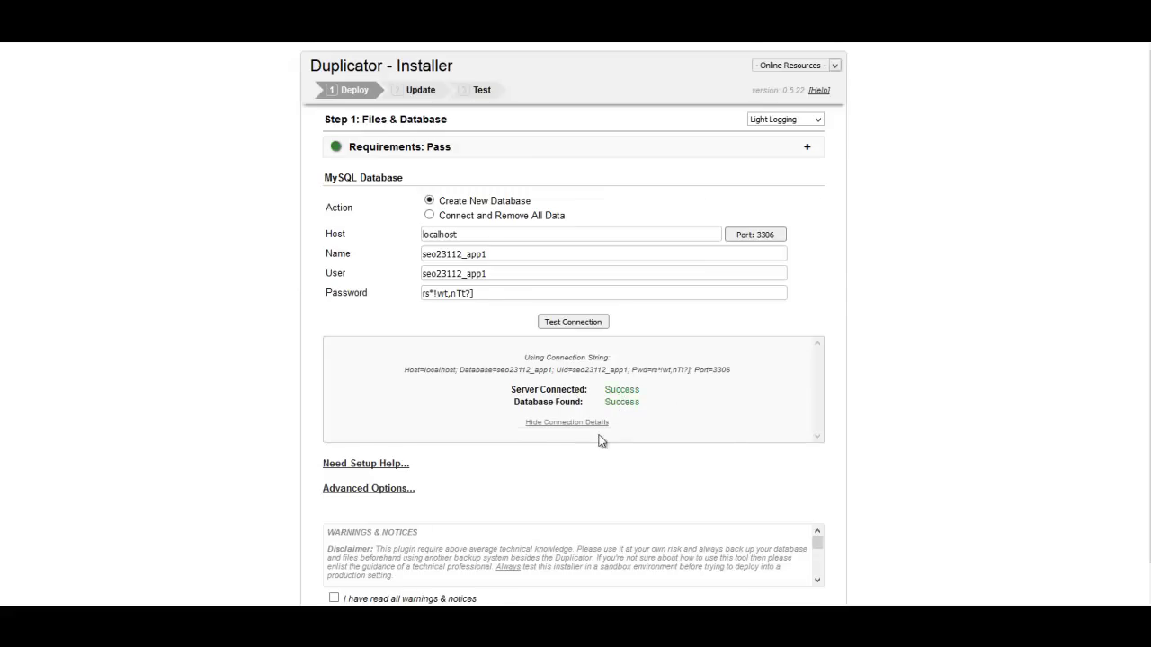
scroll(503, 485, "down", 1)
left_click(335, 550)
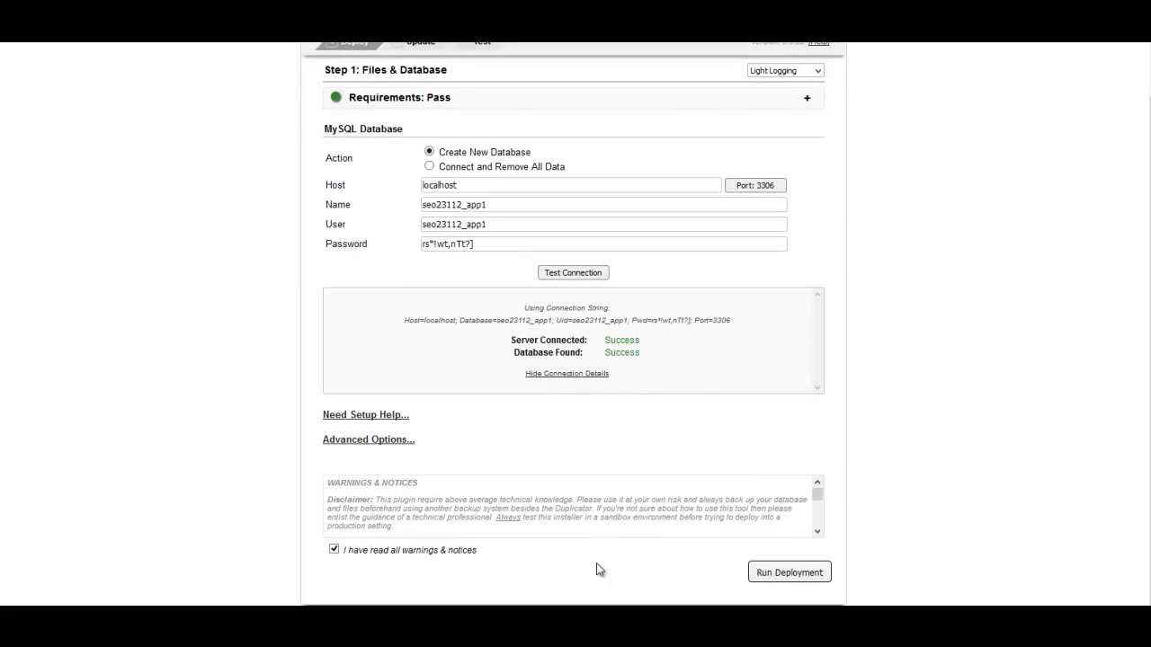
left_click(789, 573)
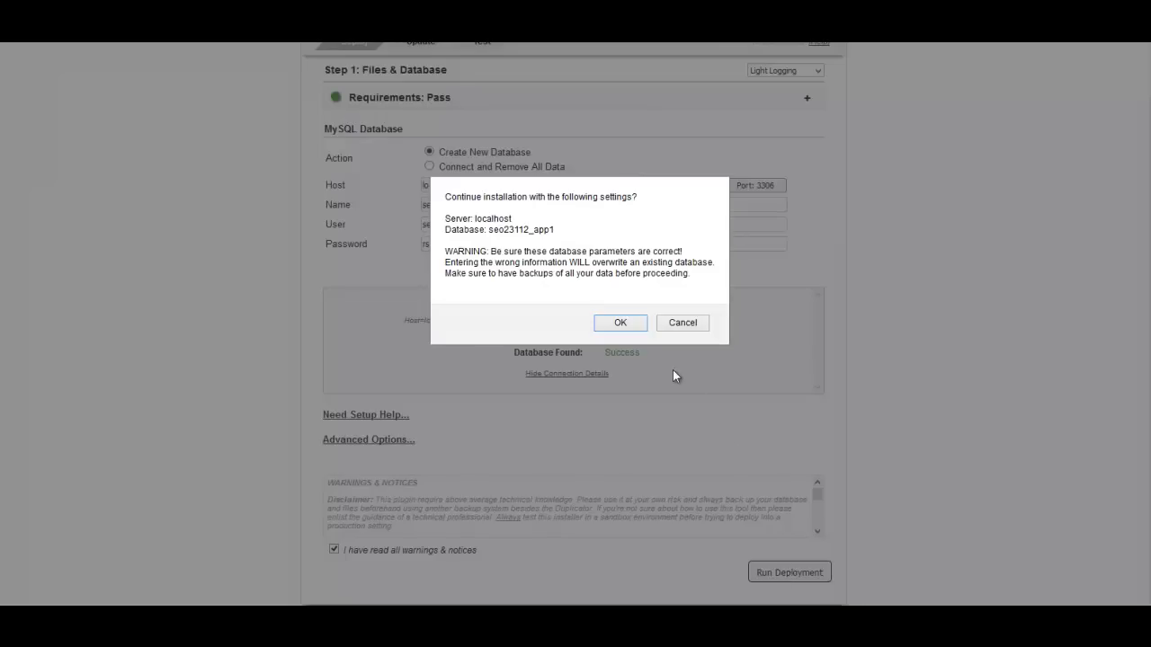
left_click(632, 325)
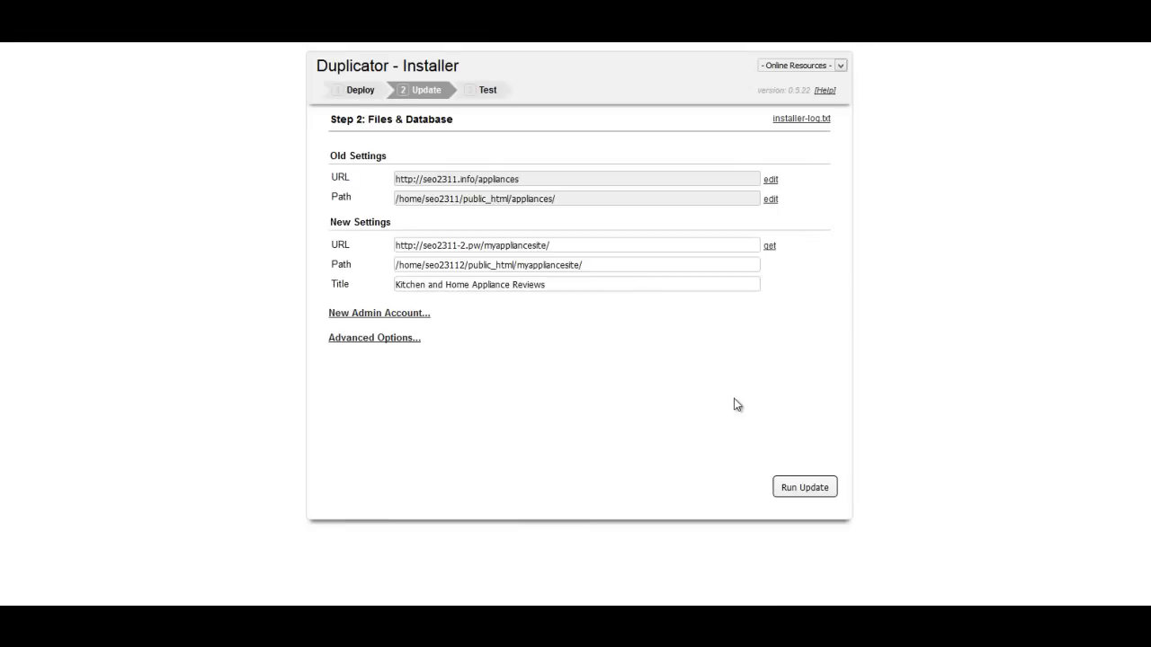
left_click(801, 489)
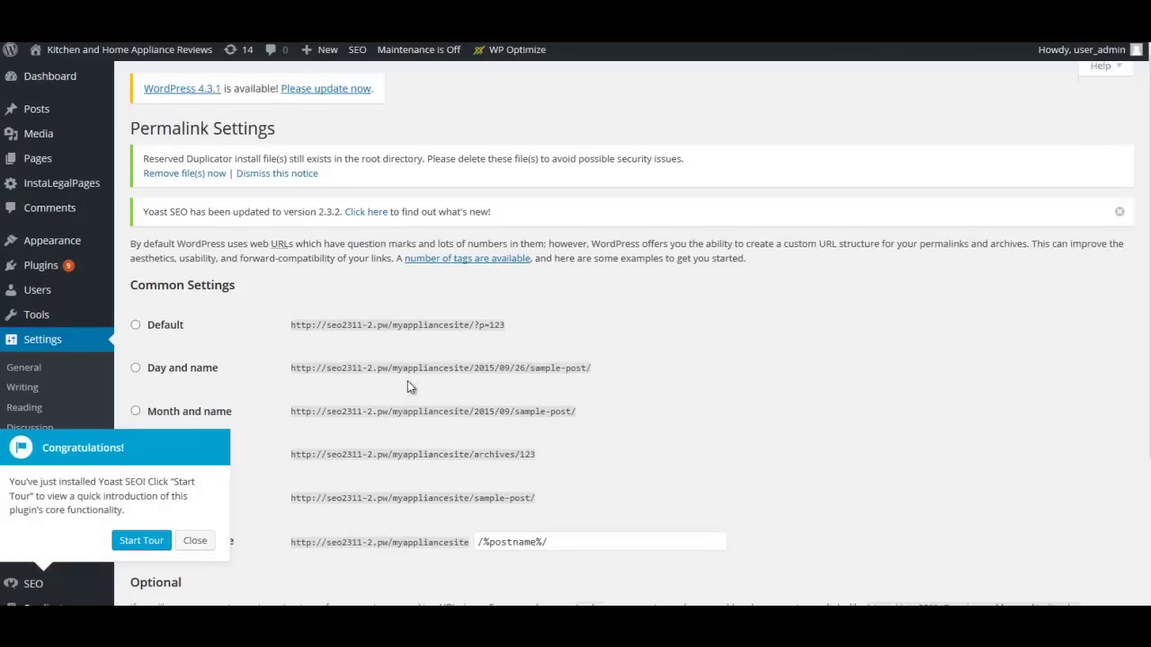
Save the WordPress permalink settings with the Post name structure and remove the reserved Duplicator install files.
scroll(319, 456, "down", 2)
left_click(195, 463)
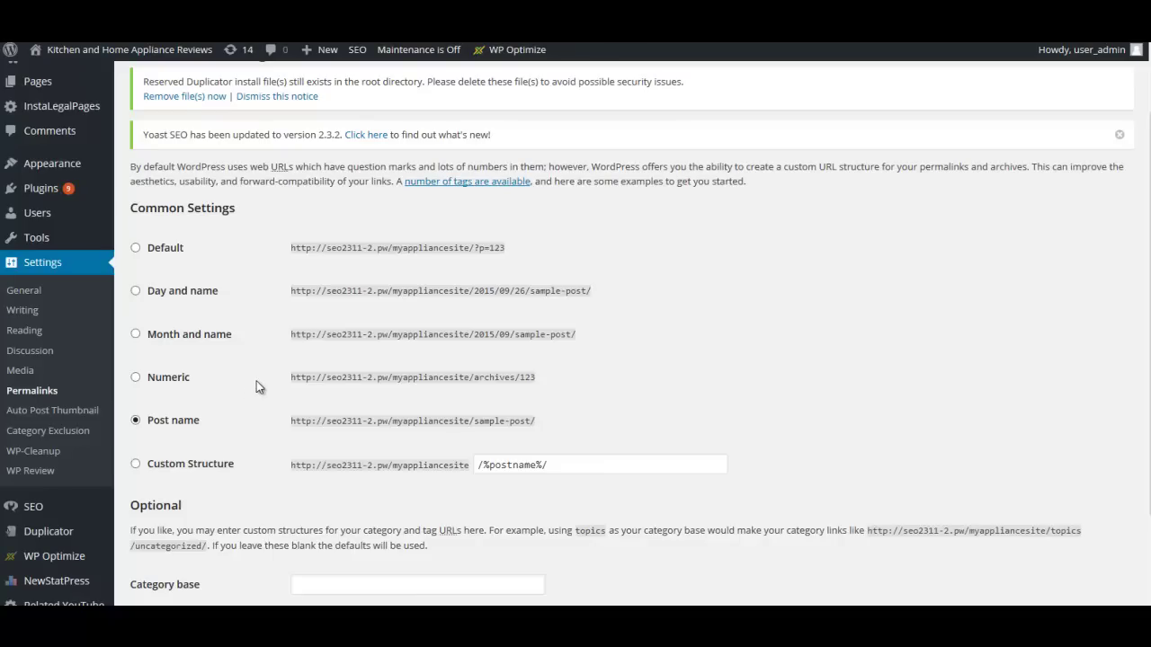
scroll(256, 381, "down", 3)
left_click(173, 552)
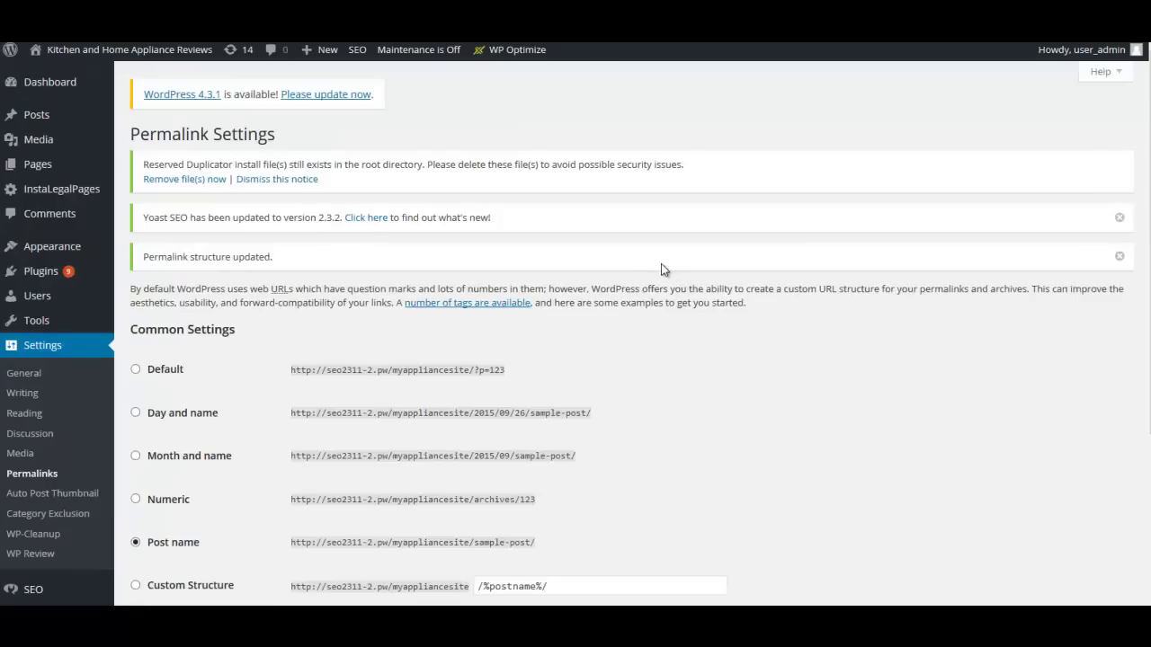
left_click(184, 181)
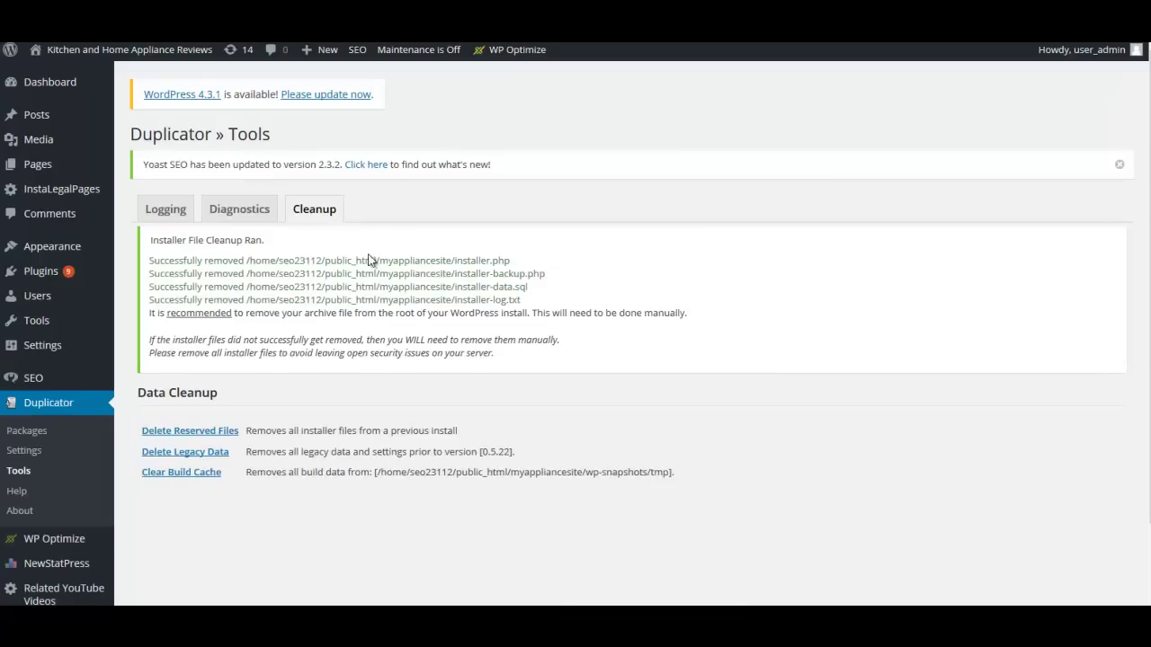